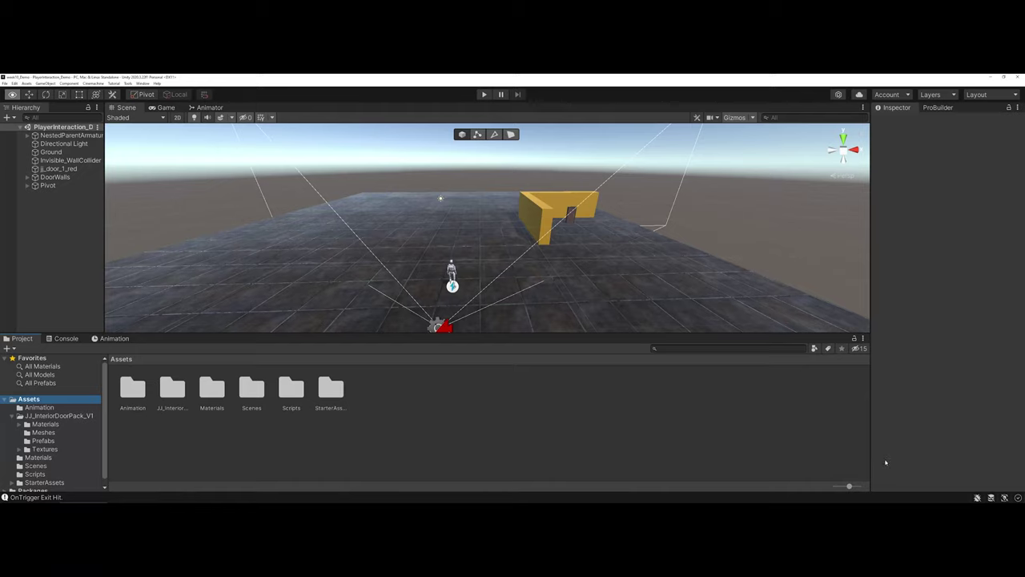
pyautogui.press('r')
pyautogui.click(46, 83)
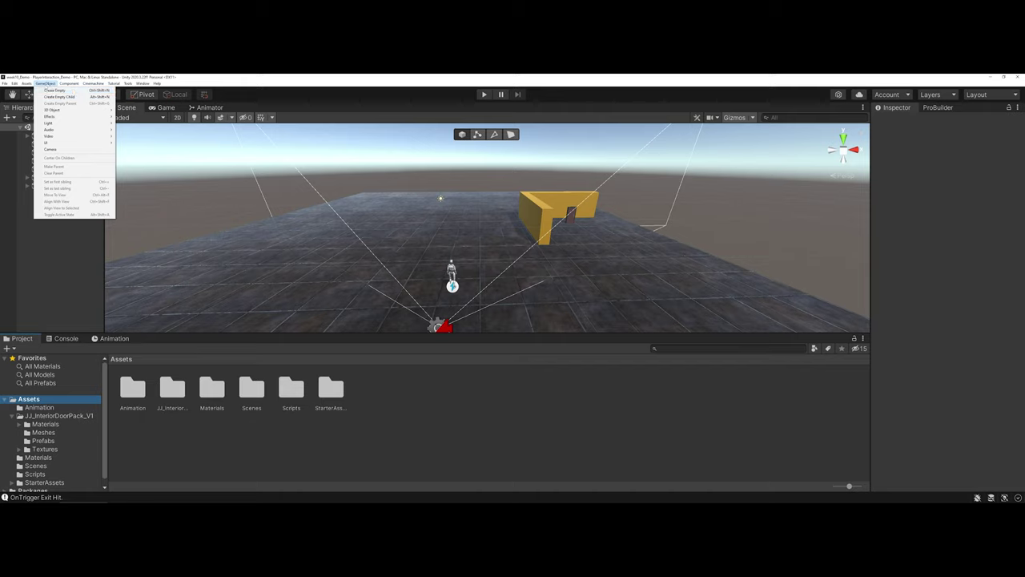
pyautogui.click(46, 84)
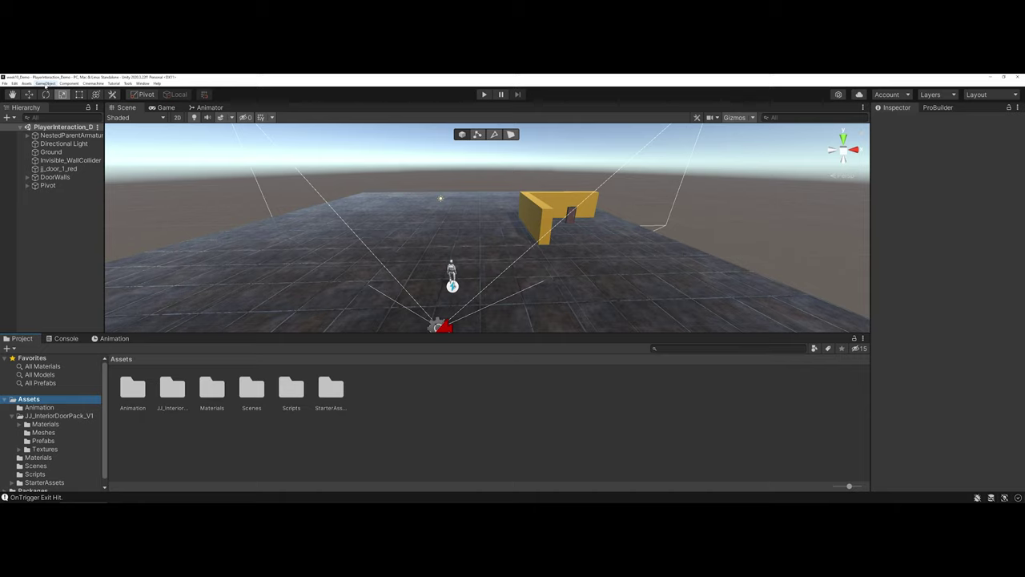
pyautogui.click(65, 160)
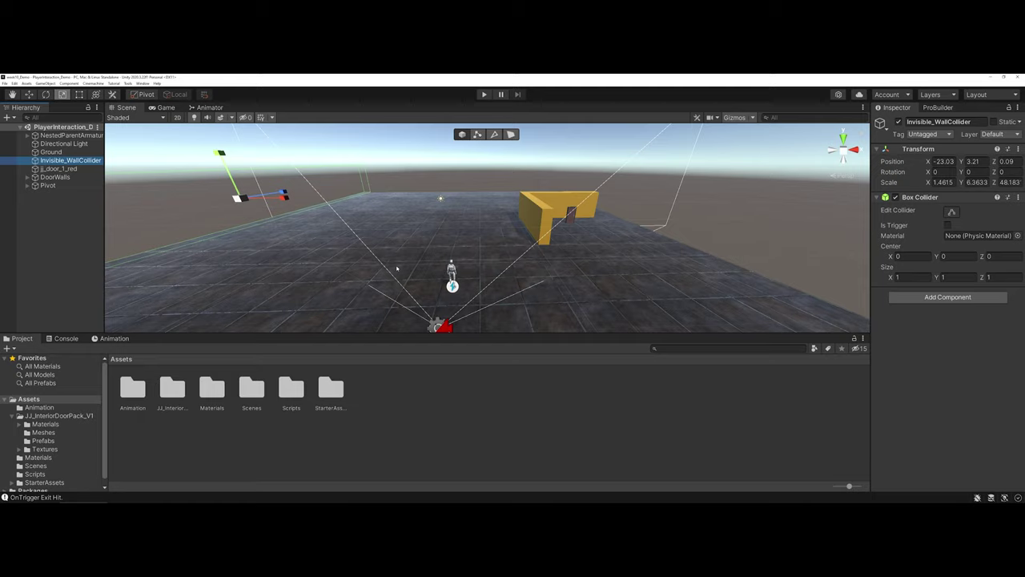
# Step: Create an empty game object at the scene's root level and name it InvisibleWall2
pyautogui.click(80, 236)
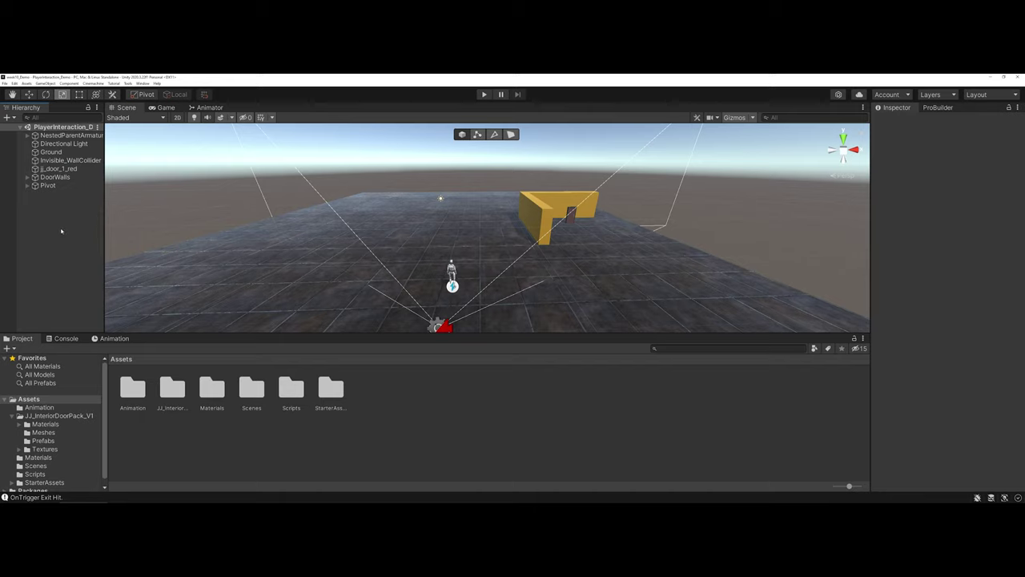
pyautogui.rightClick(61, 231)
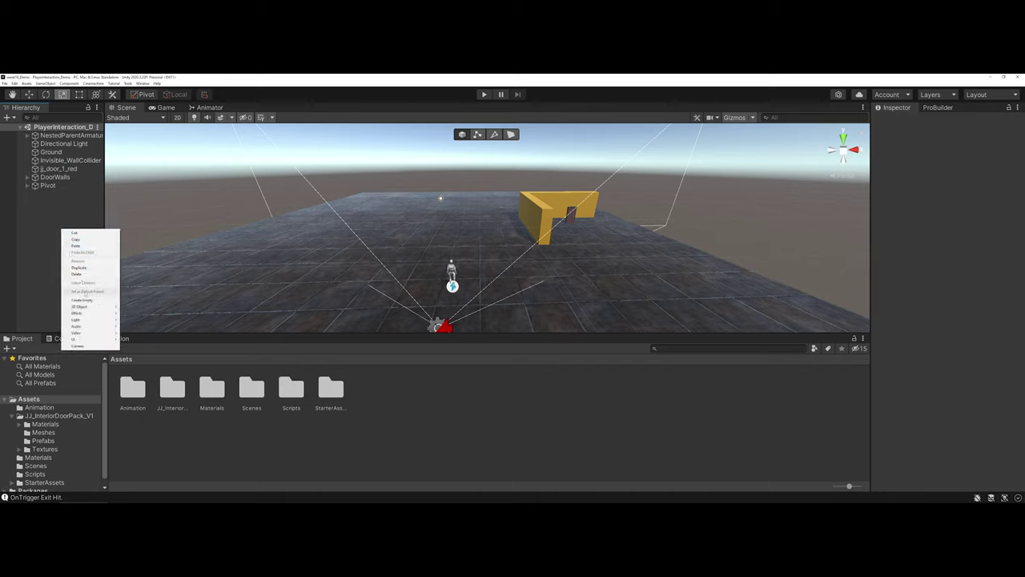
pyautogui.click(83, 300)
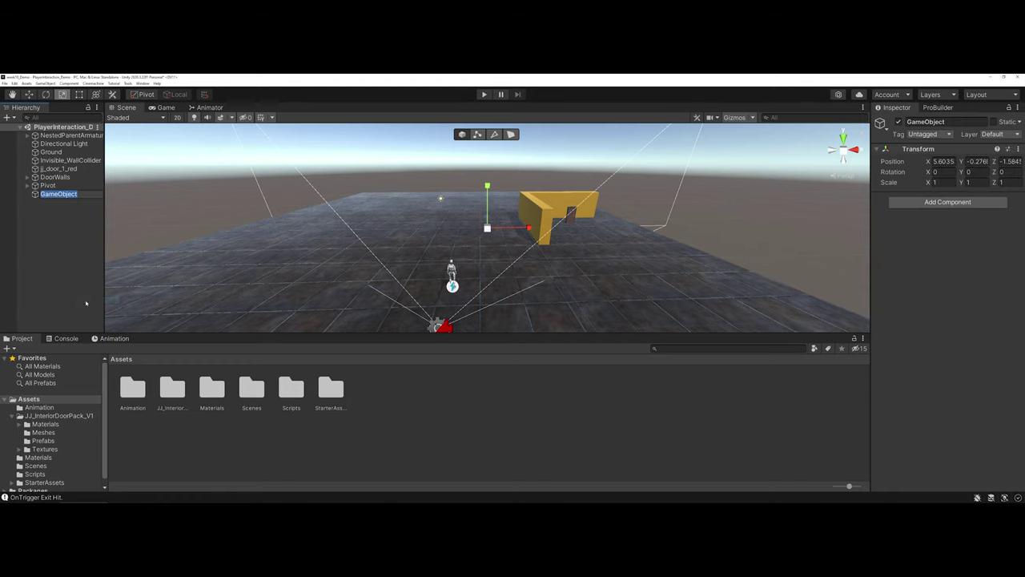
pyautogui.write('InvisibleWall2')
pyautogui.press('Return')
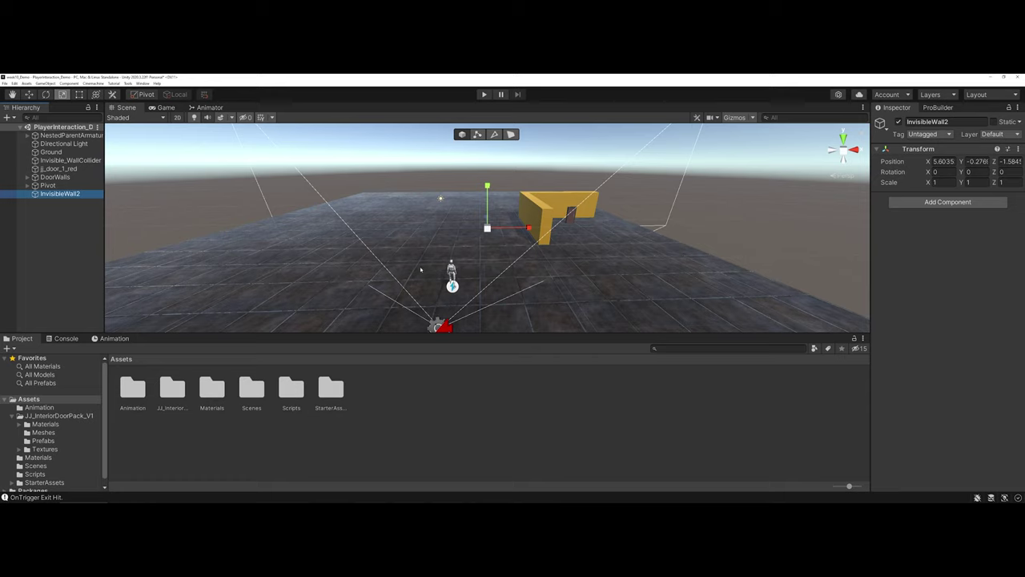
# Step: Move InvisibleWall2 above the ground near the yellow door walls, to about Y 4.51 and Z -15.09
pyautogui.press('w')
pyautogui.press('x')
pyautogui.moveTo(486, 197); pyautogui.dragTo(475, 154)
pyautogui.keyDown('alt'); pyautogui.moveTo(434, 189); pyautogui.dragTo(587, 213); pyautogui.keyUp('alt')
pyautogui.scroll(3, 555, 229)
pyautogui.scroll(2, 555, 229)
pyautogui.moveTo(551, 229); pyautogui.dragTo(471, 238, button='middle')
pyautogui.moveTo(472, 238)
pyautogui.keyDown('alt'); pyautogui.mouseDown()
pyautogui.moveTo(446, 222)
pyautogui.moveTo(464, 229)
pyautogui.mouseUp(); pyautogui.keyUp('alt')
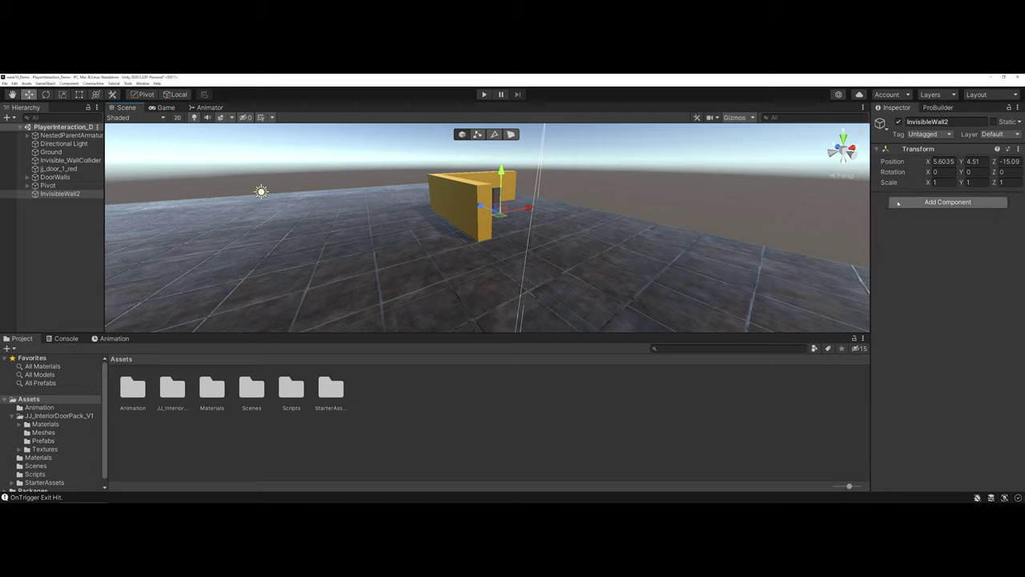
# Step: Add a Box Collider component to InvisibleWall2
pyautogui.click(898, 203)
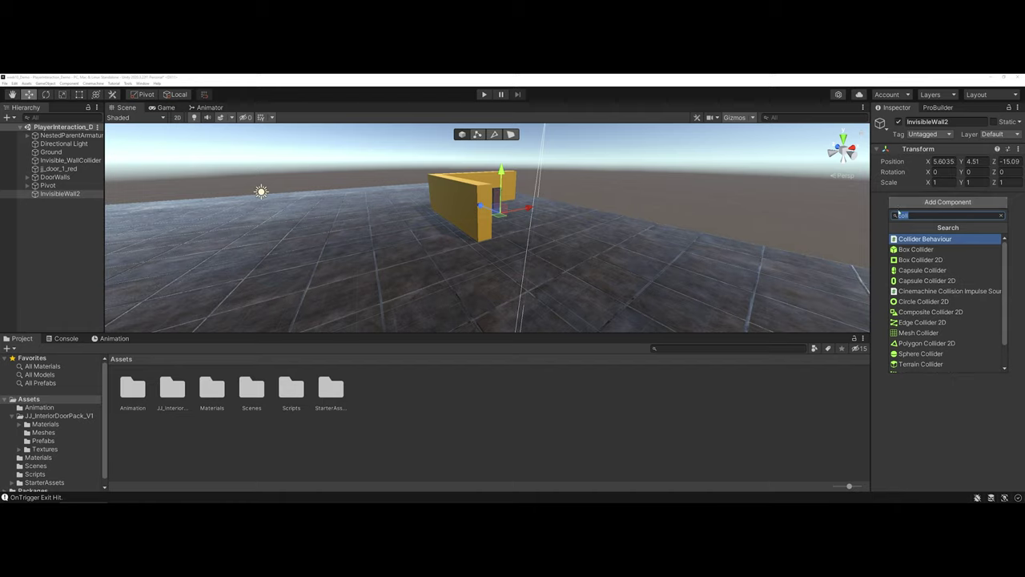
pyautogui.write('coll')
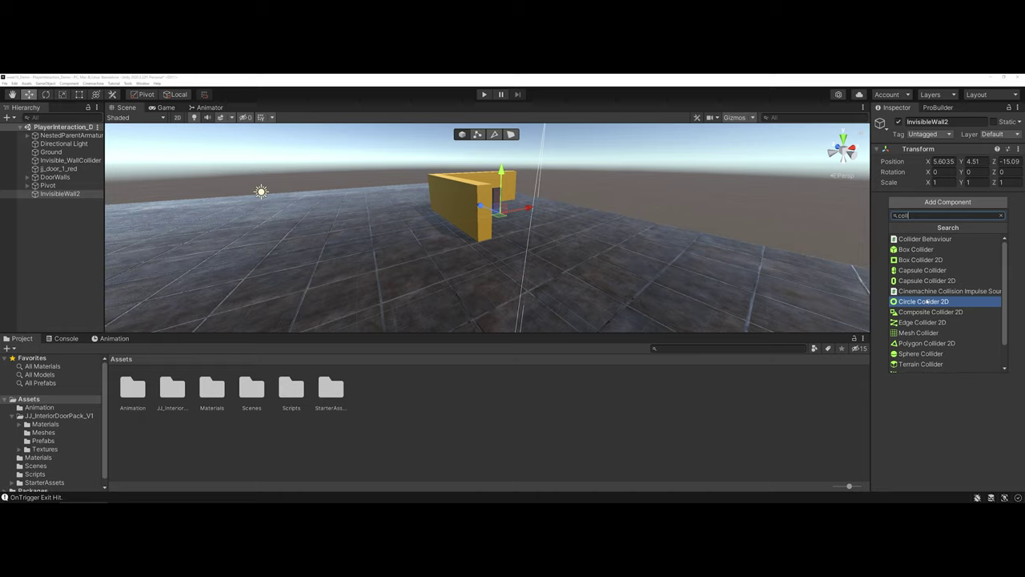
pyautogui.click(913, 249)
# Step: Move InvisibleWall2 along the X axis towards the ground's open edge beyond the door walls, to about X 18.84
pyautogui.scroll(-3, 577, 271)
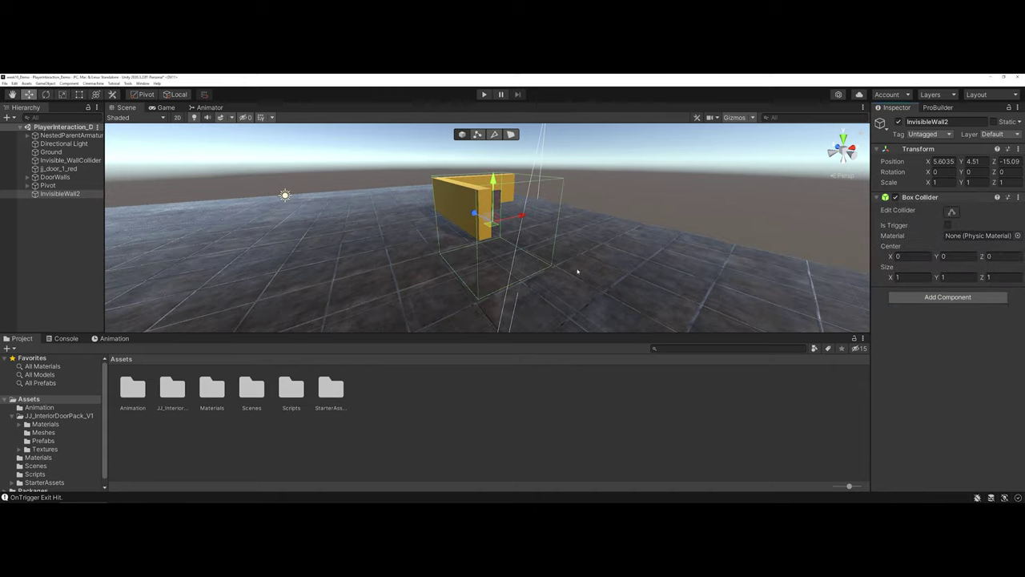
pyautogui.scroll(-4, 571, 269)
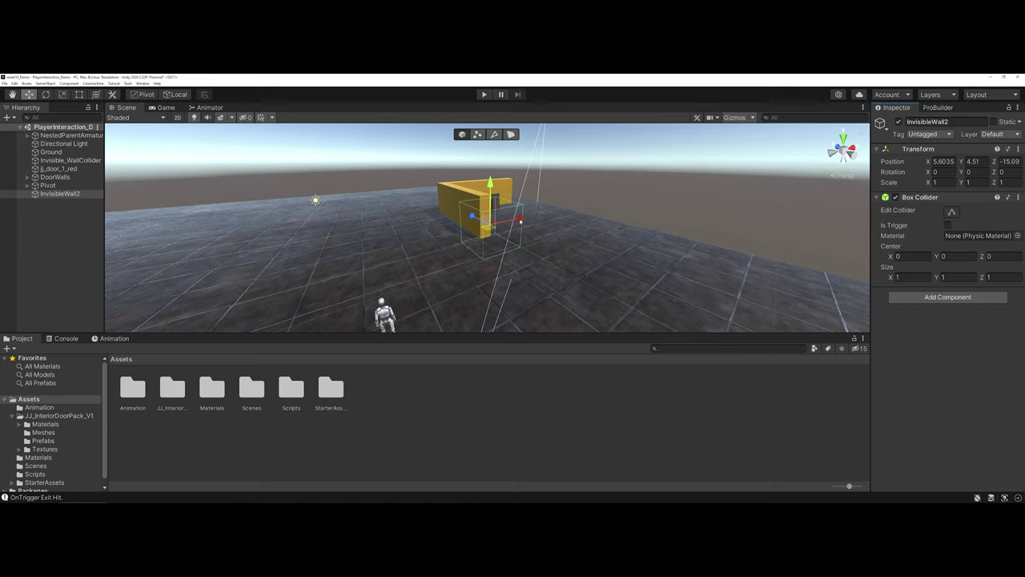
pyautogui.moveTo(519, 221); pyautogui.dragTo(638, 192)
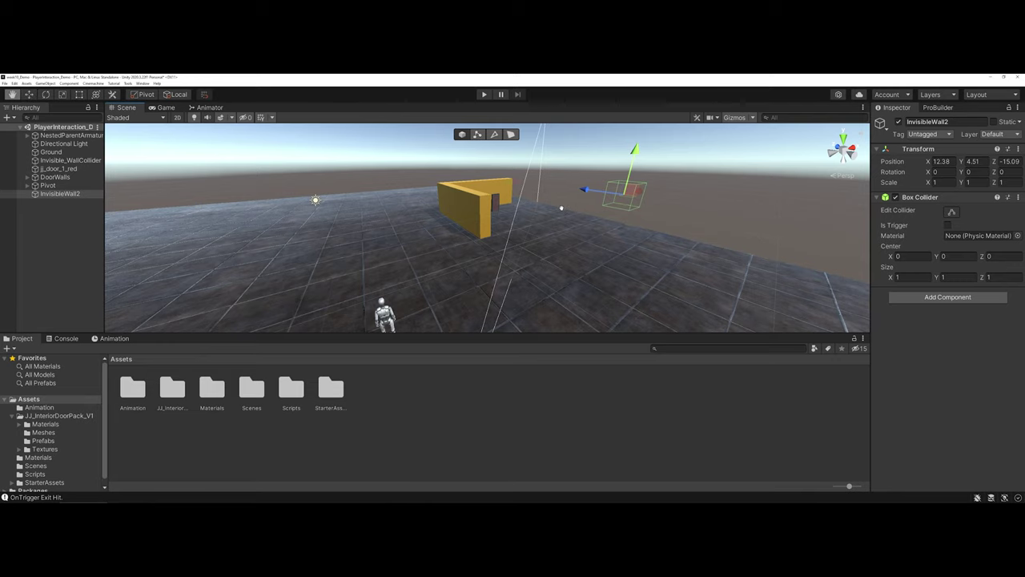
pyautogui.keyDown('alt'); pyautogui.moveTo(563, 209); pyautogui.dragTo(668, 163); pyautogui.keyUp('alt')
# Step: Scale InvisibleWall2 into a wall shape, about 5.53 in Y and 7.61 in Z
pyautogui.press('e')
pyautogui.press('r')
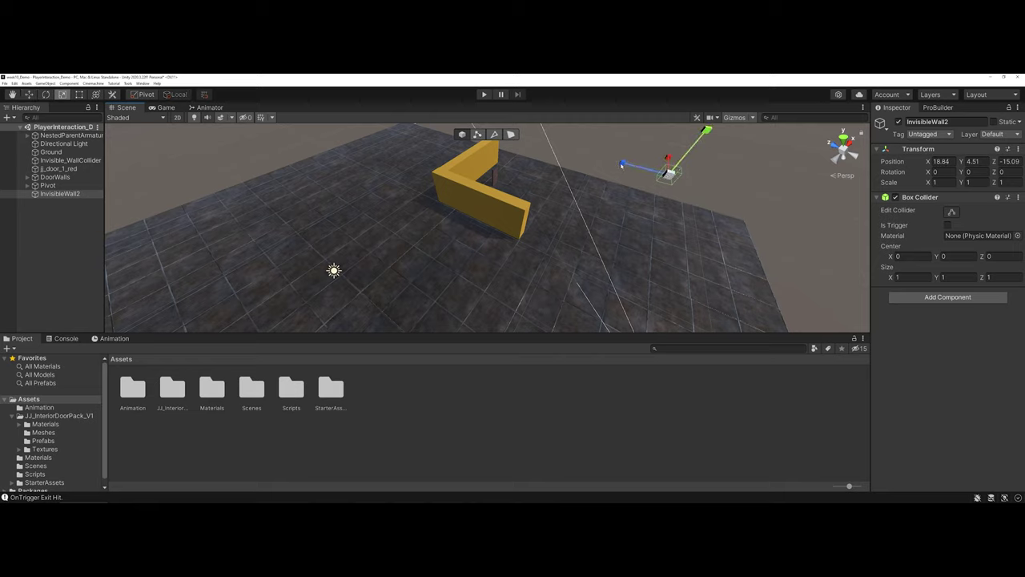
pyautogui.moveTo(625, 164); pyautogui.dragTo(517, 136)
pyautogui.moveTo(705, 130); pyautogui.dragTo(693, 272)
# Step: Place InvisibleWall2 on the ground's edge at about X 22.99, Y 2.82, Z -0.25 and stretch its Z scale to about 47.71
pyautogui.press('w')
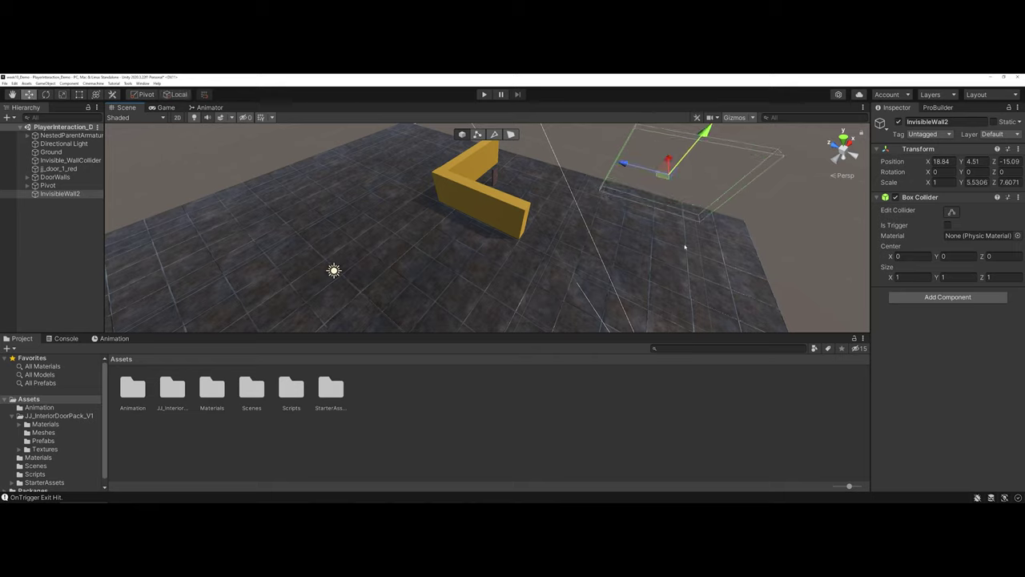
pyautogui.moveTo(695, 140); pyautogui.dragTo(530, 130)
pyautogui.press('r')
pyautogui.press('w')
pyautogui.moveTo(622, 163); pyautogui.dragTo(485, 127)
pyautogui.press('e')
pyautogui.press('r')
pyautogui.press('w')
pyautogui.press('r')
pyautogui.press('w')
# Step: Edit the Box Collider bounds of InvisibleWall2, thickening it to about 1.29 in X and shortening it to about 0.99 in Z
pyautogui.scroll(-3, 502, 211)
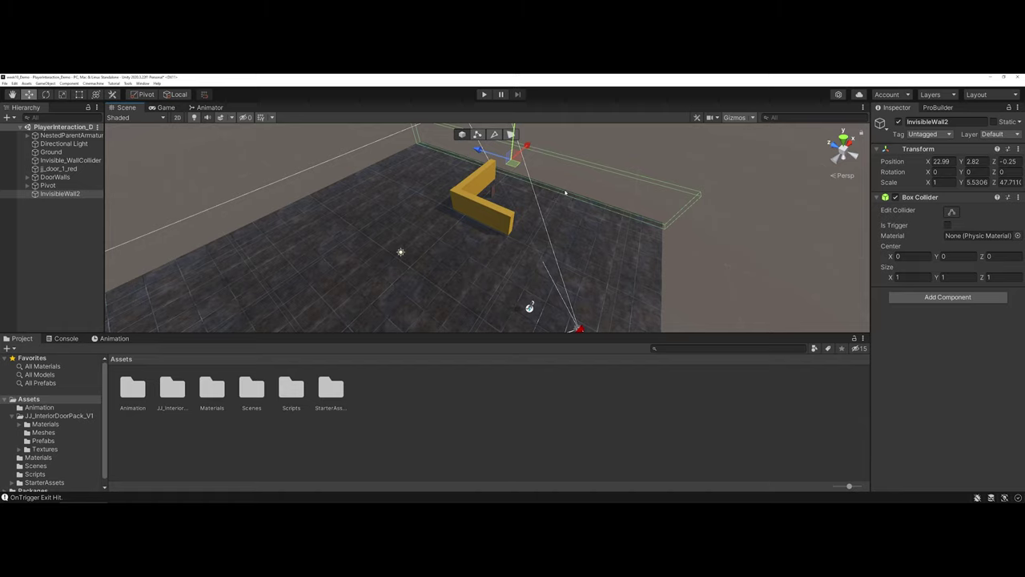
pyautogui.moveTo(583, 198)
pyautogui.keyDown('alt'); pyautogui.mouseDown()
pyautogui.moveTo(602, 157)
pyautogui.moveTo(599, 192)
pyautogui.mouseUp(); pyautogui.keyUp('alt')
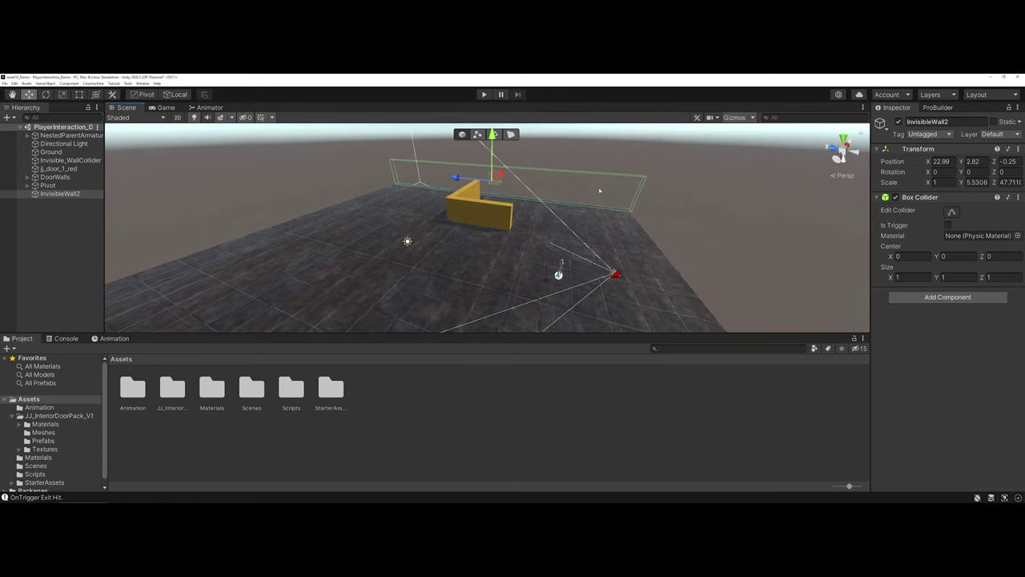
pyautogui.scroll(5, 598, 189)
pyautogui.moveTo(530, 197); pyautogui.dragTo(400, 250, button='middle')
pyautogui.keyDown('alt'); pyautogui.moveTo(400, 249); pyautogui.dragTo(428, 268); pyautogui.keyUp('alt')
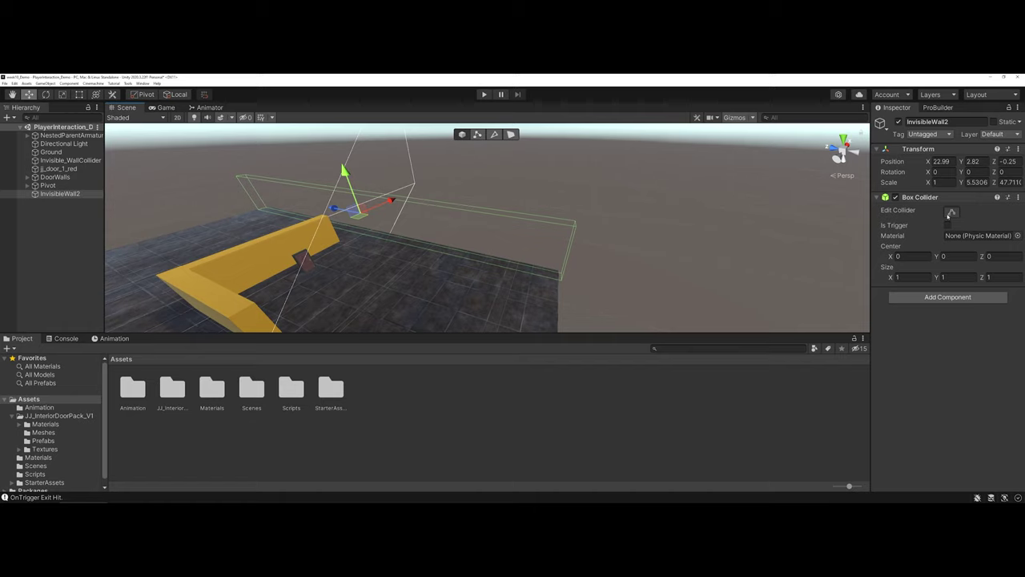
pyautogui.click(950, 212)
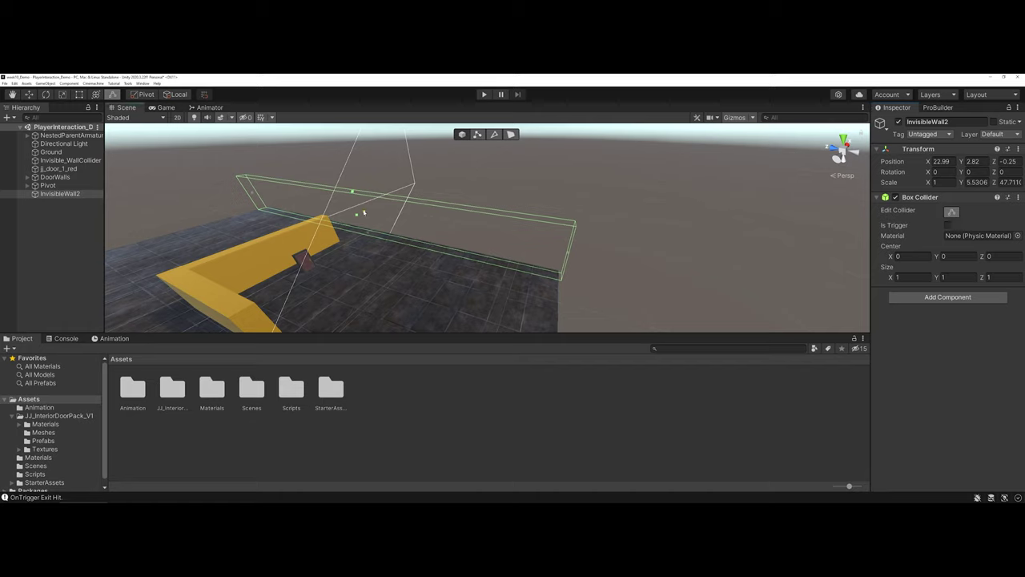
pyautogui.moveTo(365, 213); pyautogui.dragTo(366, 212)
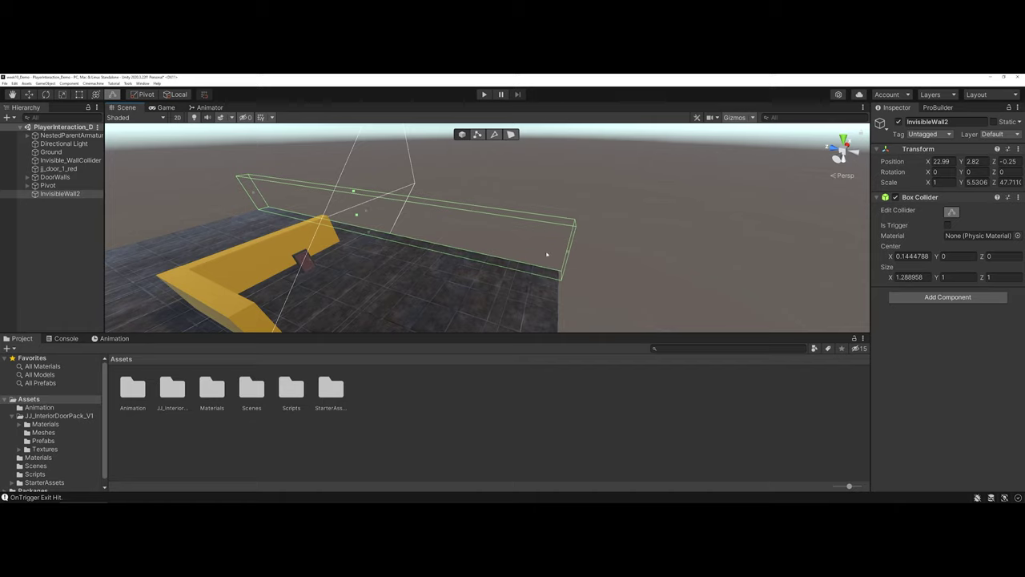
pyautogui.moveTo(567, 253); pyautogui.dragTo(563, 252)
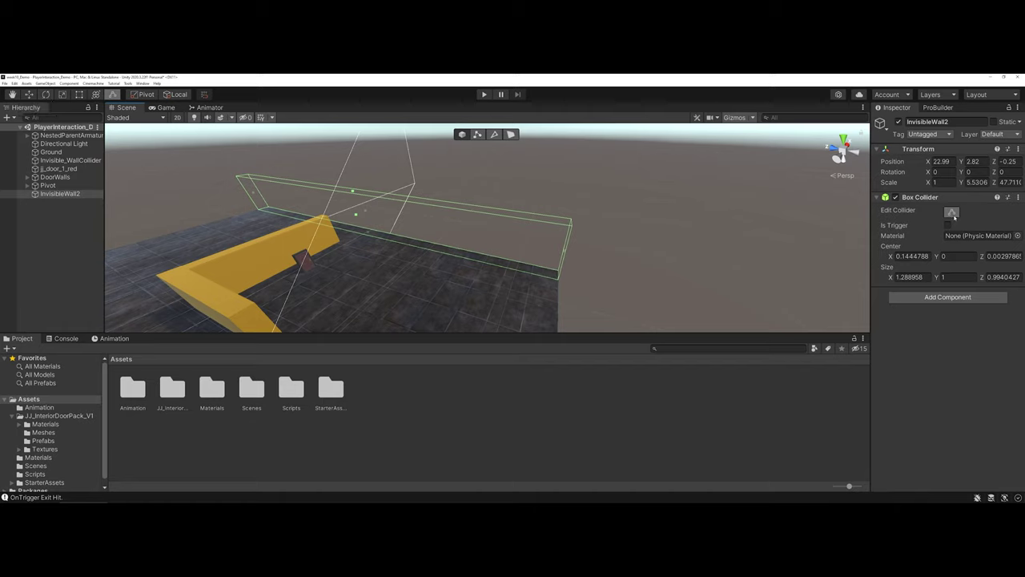
pyautogui.click(951, 212)
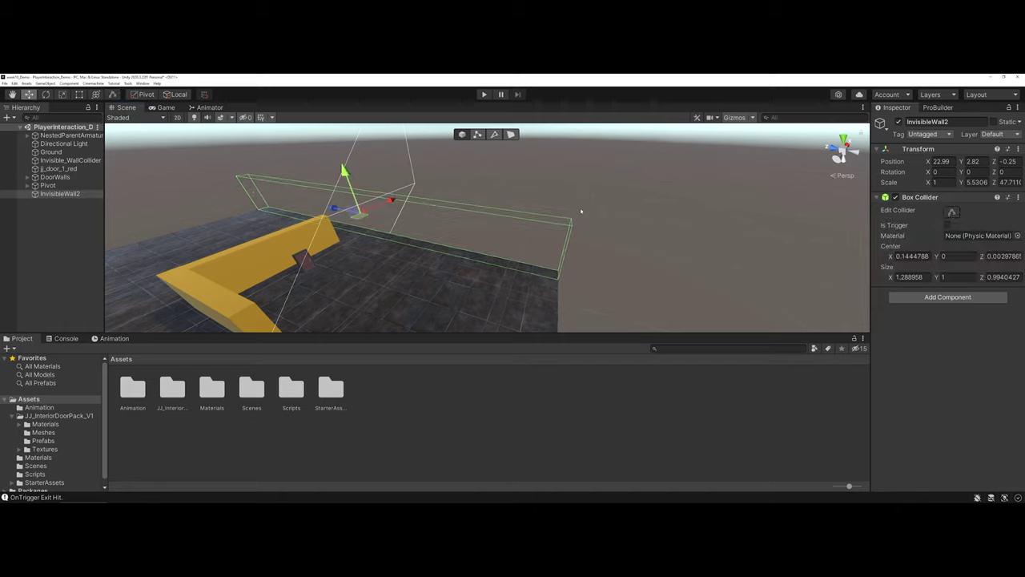
# Step: Play-test the scene by running and jumping the character against InvisibleWall2 at the ground's edge, and stop play mode
pyautogui.click(484, 95)
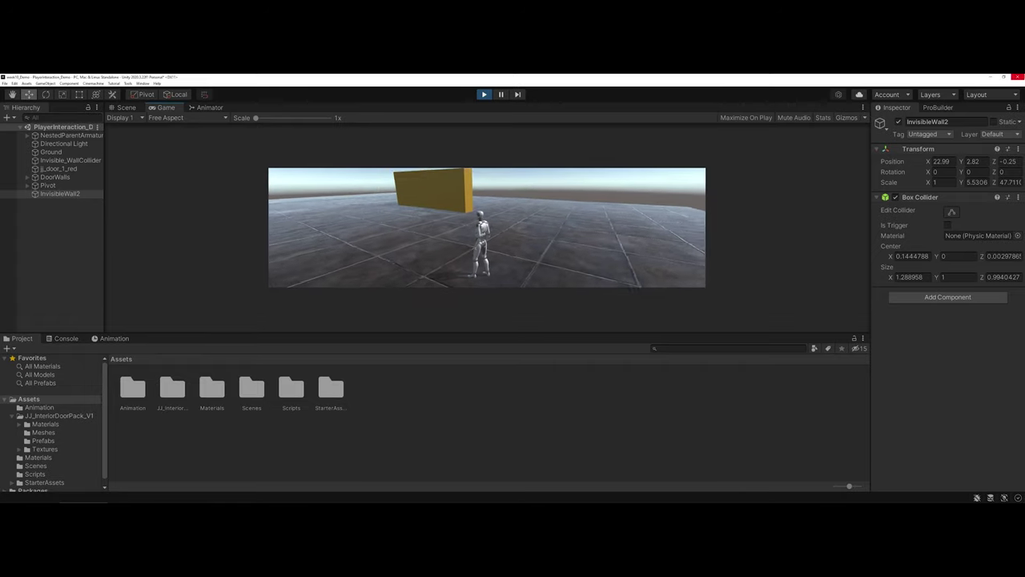
pyautogui.press('w')
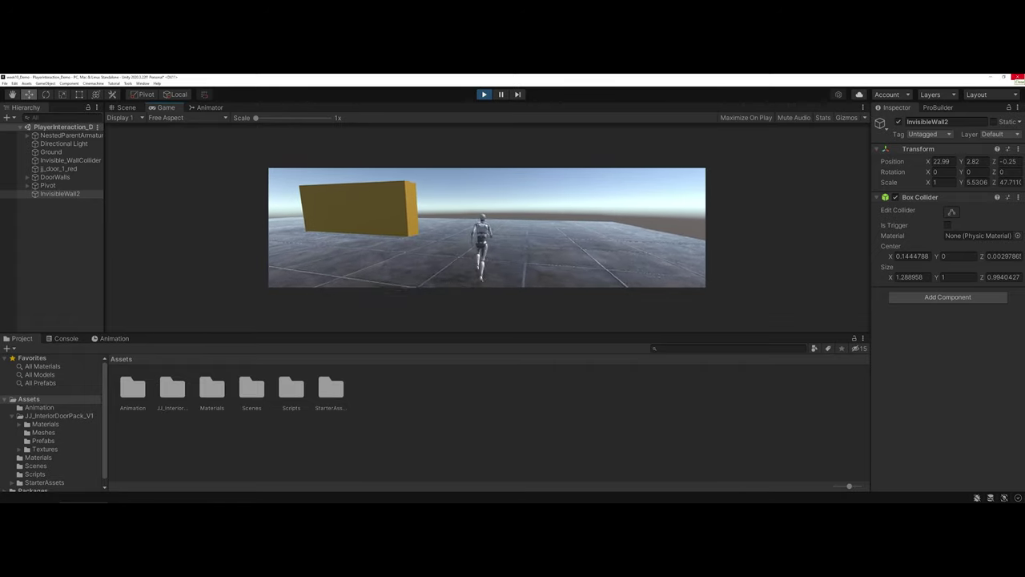
pyautogui.press('w')
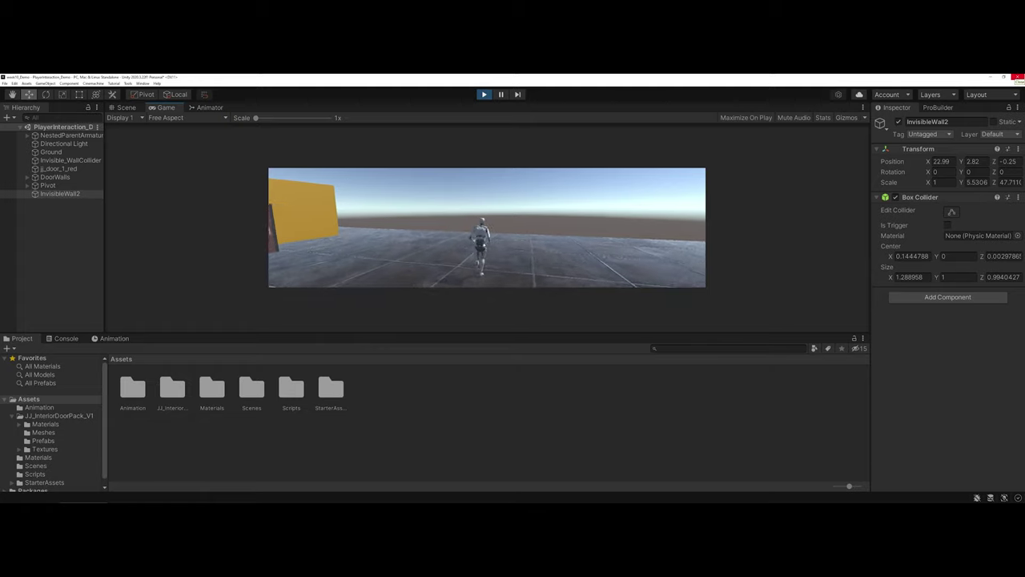
pyautogui.press('w')
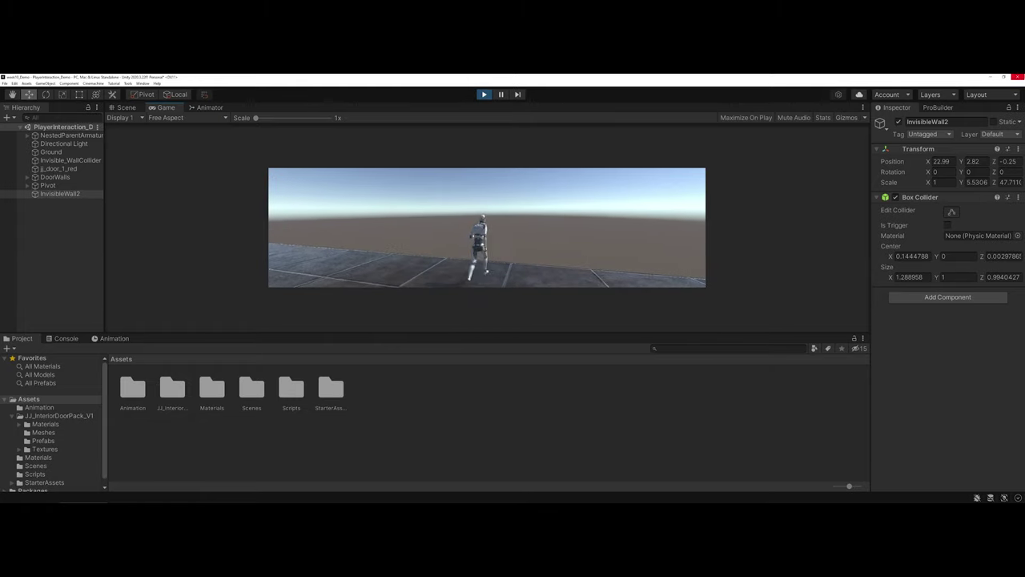
pyautogui.press('space')
pyautogui.press('space')
pyautogui.press('space')
pyautogui.press('w')
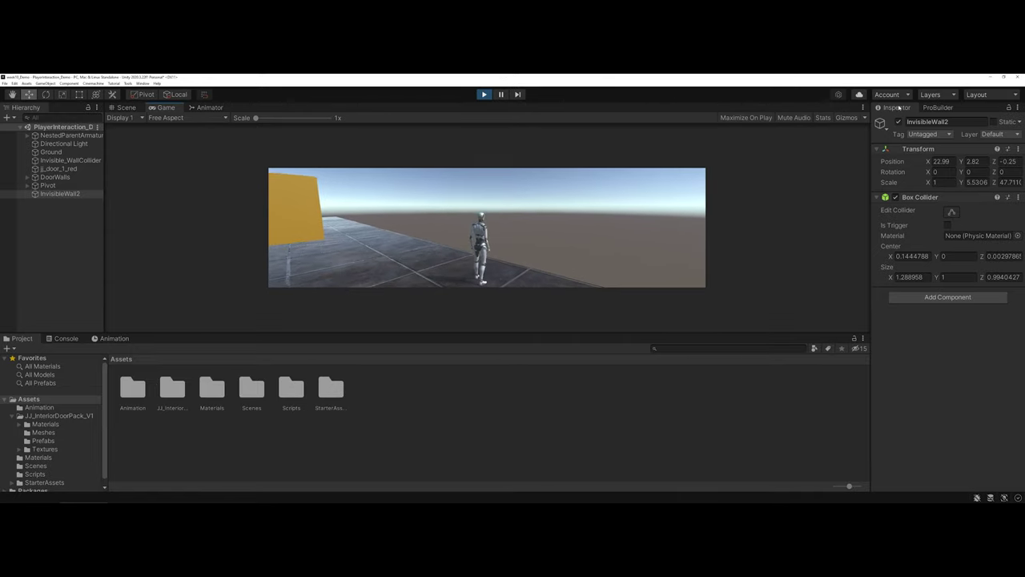
pyautogui.press('w')
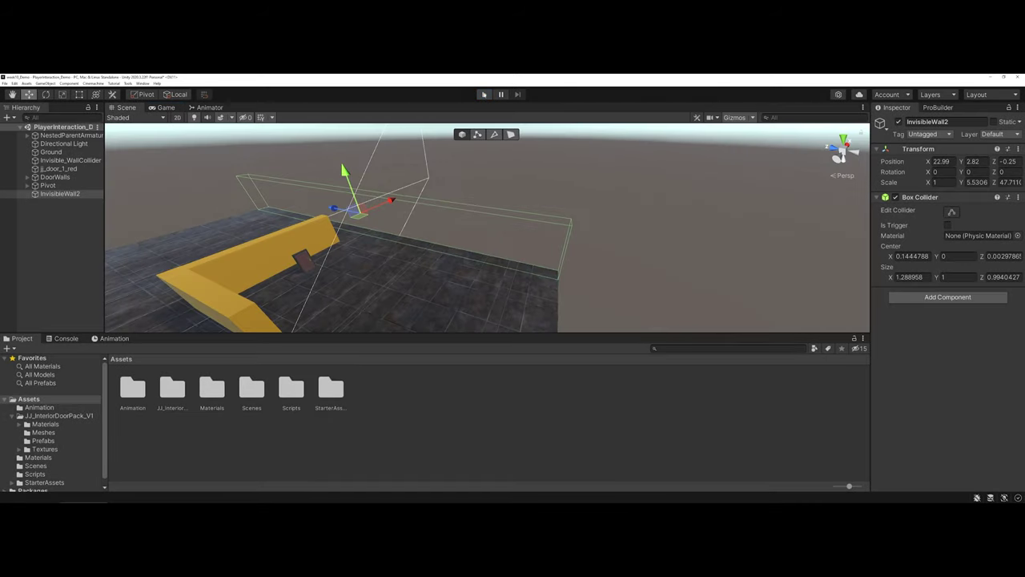
pyautogui.click(484, 94)
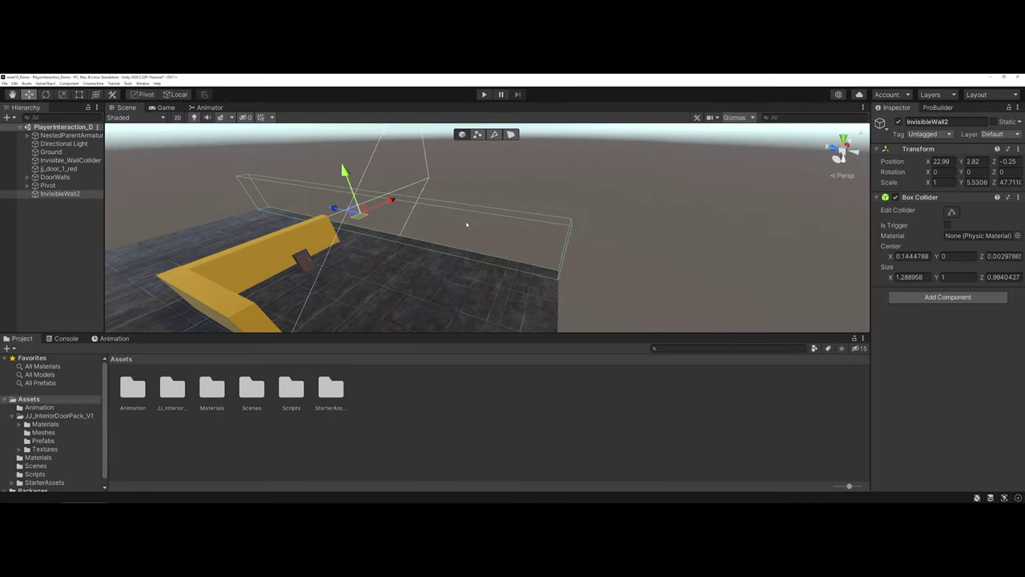